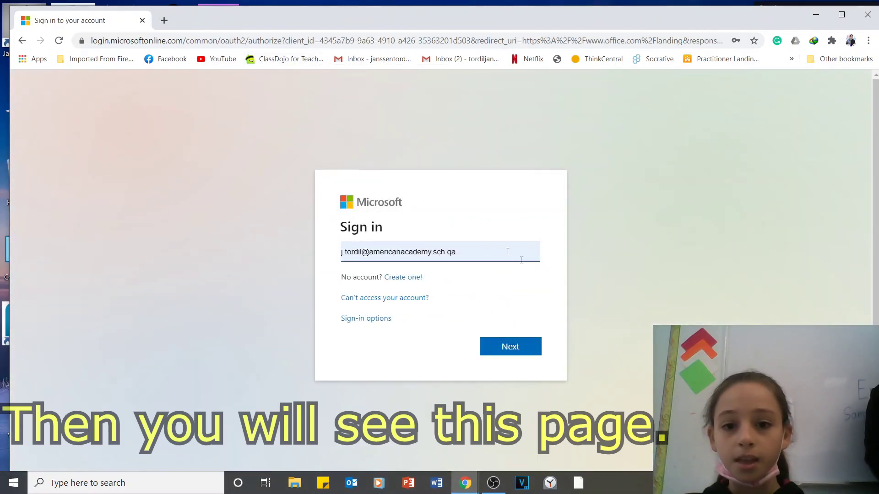
Replace the prefilled address with the school email address and continue.
{"action": "left_click", "coordinate": [475, 255]}
{"action": "key", "text": "BackSpace"}
{"action": "key", "text": "BackSpace"}
{"action": "key", "text": "BackSpace"}
{"action": "key", "text": "BackSpace"}
{"action": "key", "text": "BackSpace"}
{"action": "key", "text": "BackSpace"}
{"action": "key", "text": "BackSpace"}
{"action": "key", "text": "BackSpace"}
{"action": "key", "text": "BackSpace"}
{"action": "key", "text": "BackSpace"}
{"action": "key", "text": "BackSpace"}
{"action": "key", "text": "BackSpace"}
{"action": "key", "text": "BackSpace"}
{"action": "key", "text": "BackSpace"}
{"action": "key", "text": "BackSpace"}
{"action": "key", "text": "BackSpace"}
{"action": "key", "text": "BackSpace"}
{"action": "key", "text": "BackSpace"}
{"action": "key", "text": "BackSpace"}
{"action": "key", "text": "BackSpace"}
{"action": "key", "text": "BackSpace"}
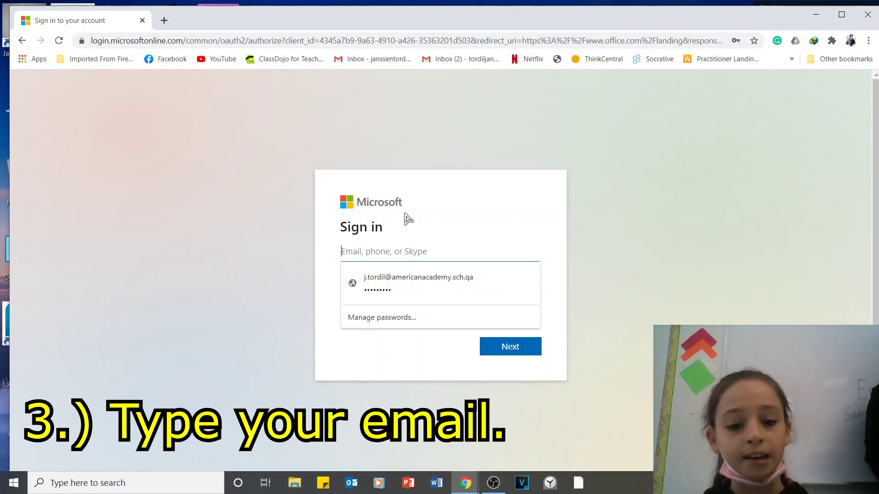
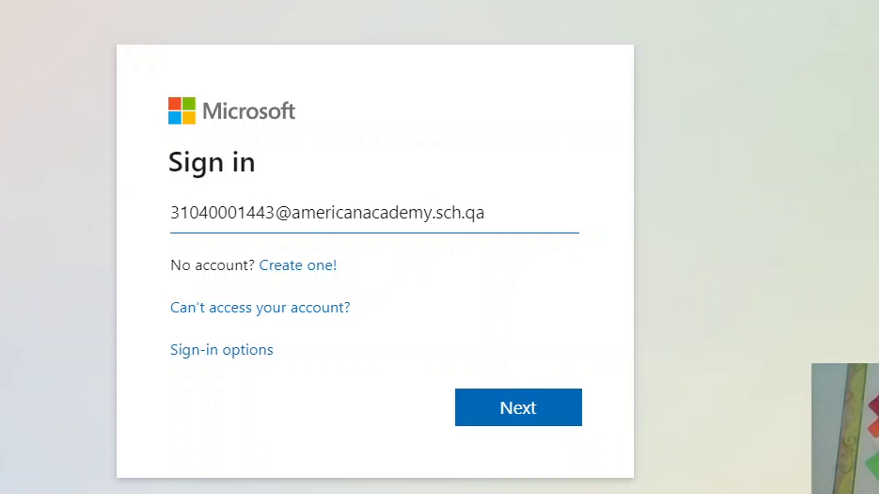
{"action": "left_click", "coordinate": [528, 414]}
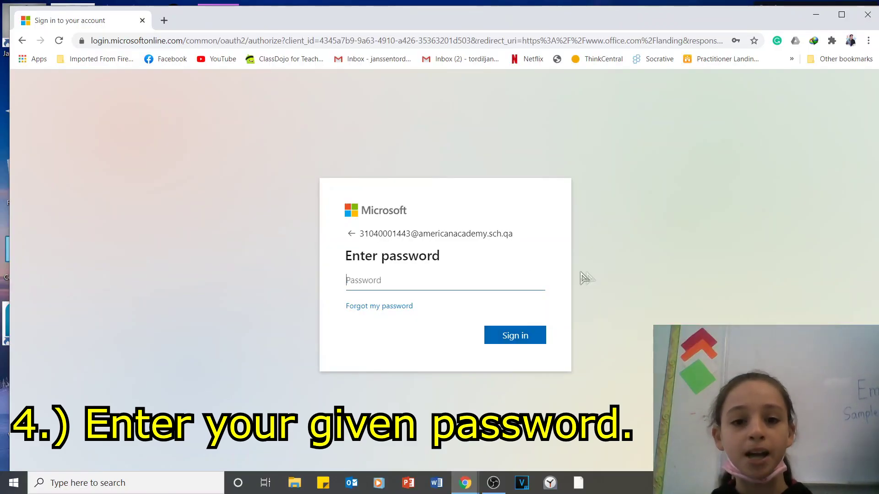
Enter the school account password and sign in.
{"action": "left_click", "coordinate": [488, 274]}
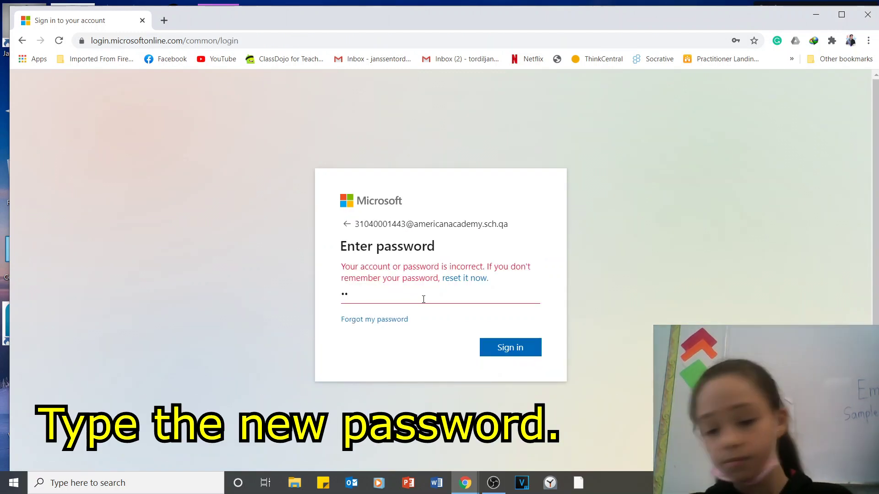
{"action": "type", "text": "•••"}
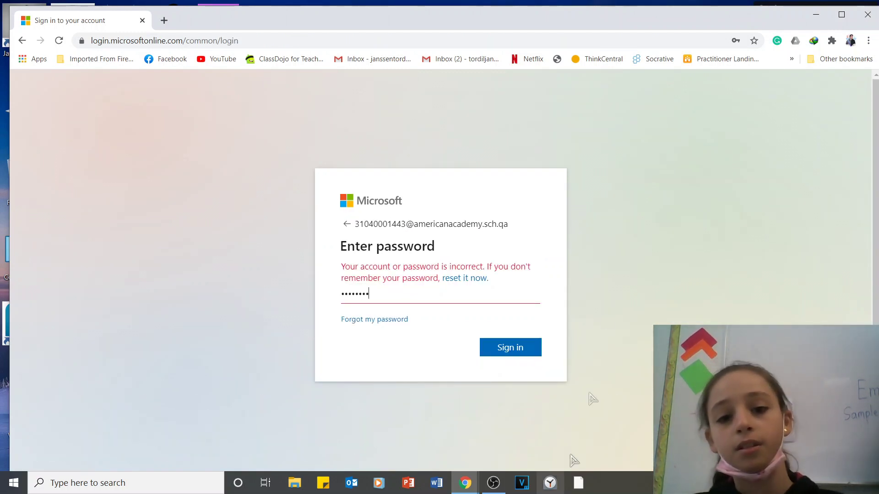
{"action": "left_click", "coordinate": [515, 347]}
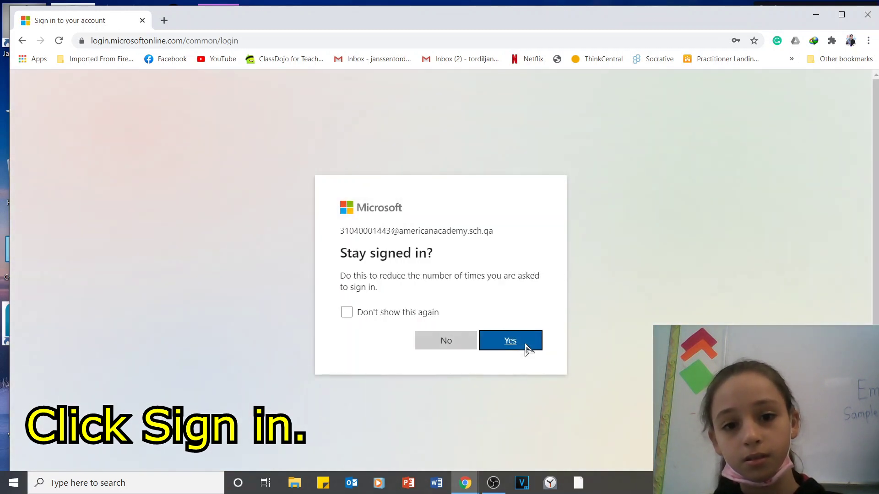
Confirm staying signed in, then launch Teams from the Office 365 app bar.
{"action": "left_click", "coordinate": [499, 346]}
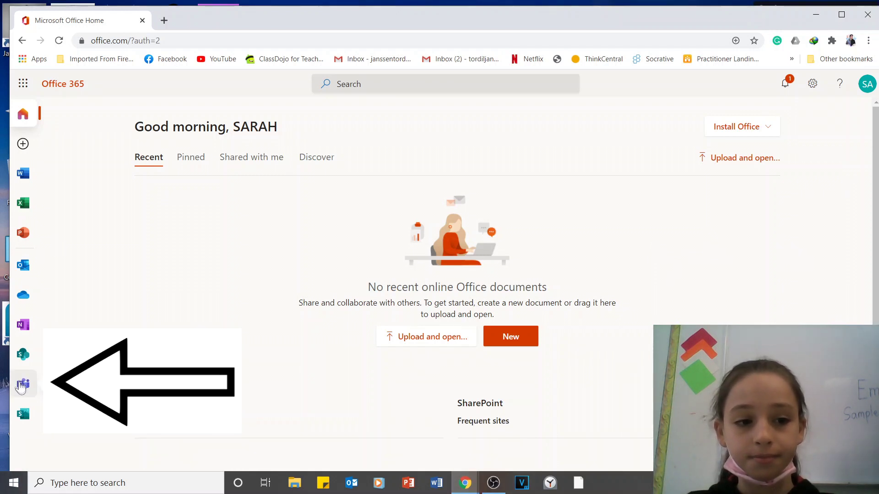
{"action": "left_click", "coordinate": [20, 387]}
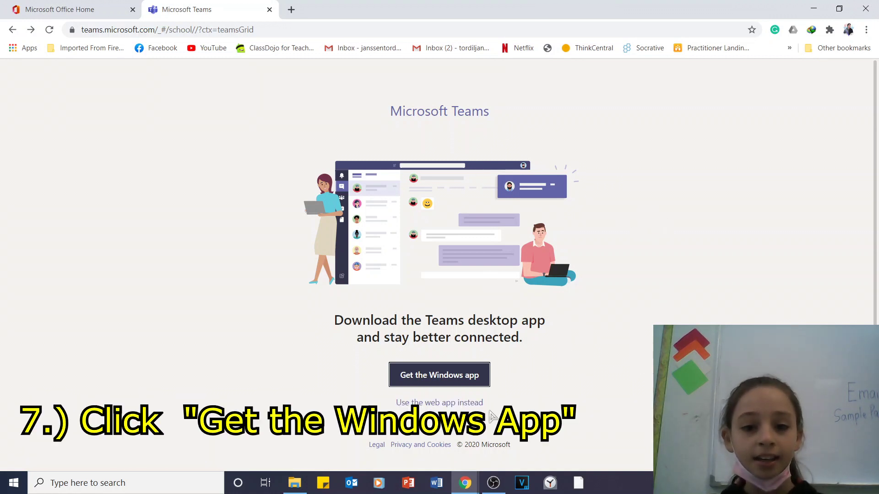
Download the Teams_windows_x64_2.exe Windows installer and run it.
{"action": "left_click", "coordinate": [458, 379]}
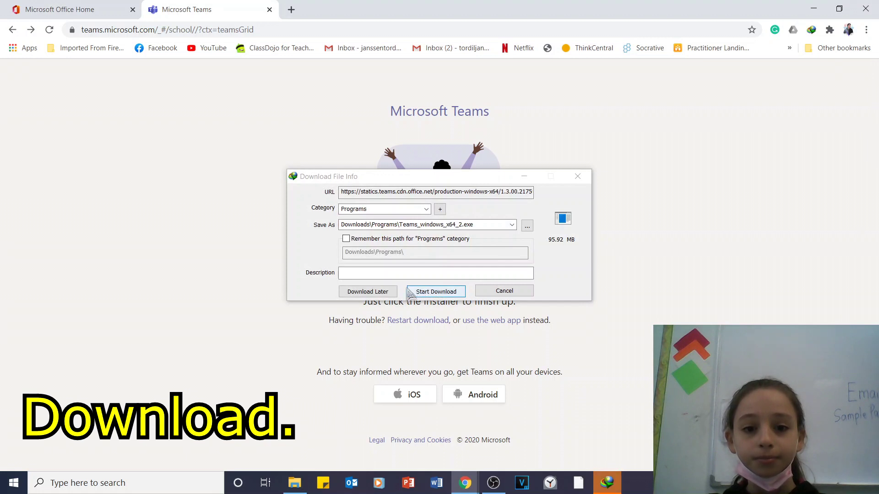
{"action": "left_click", "coordinate": [448, 296]}
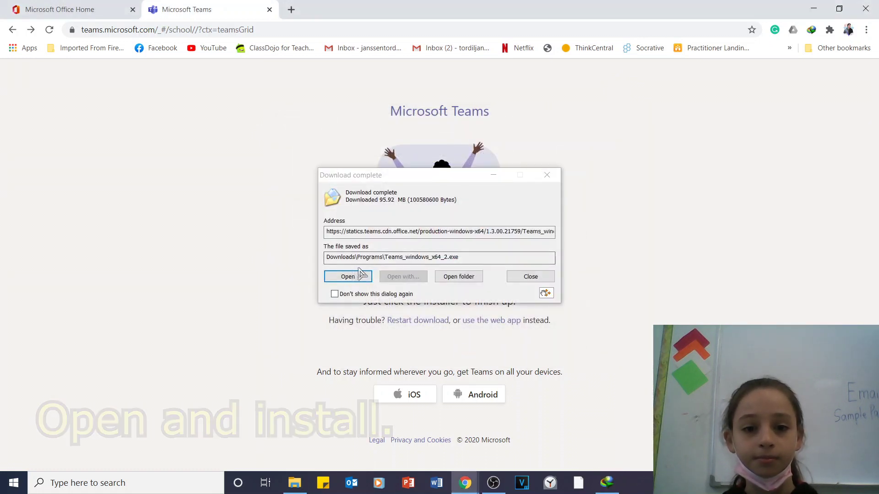
{"action": "left_click", "coordinate": [352, 276]}
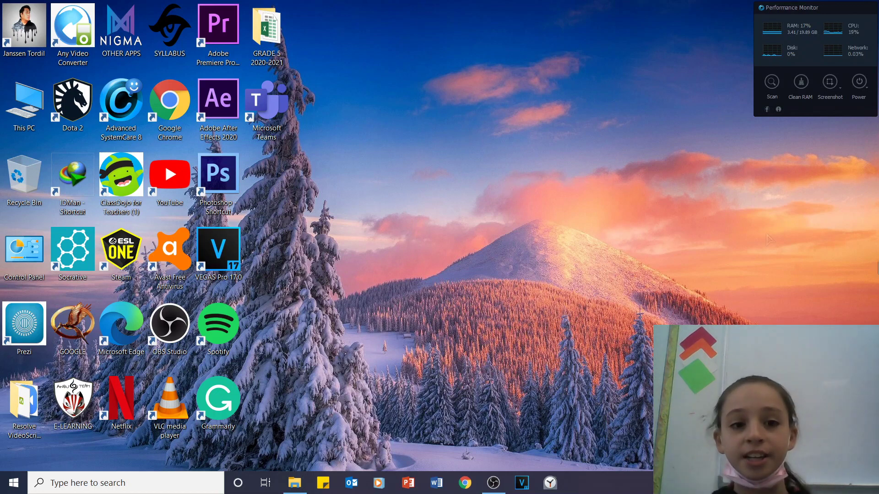
Launch the Teams desktop shortcut and add the school account with its email and password.
{"action": "double_click", "coordinate": [276, 109]}
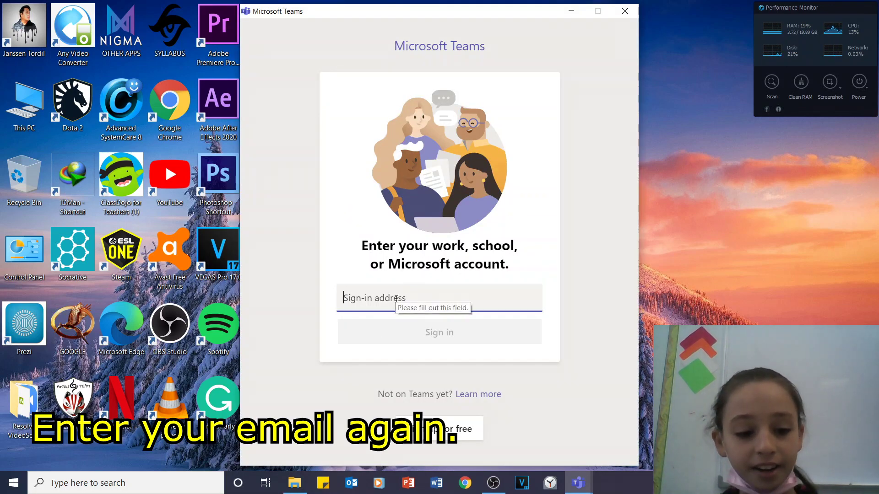
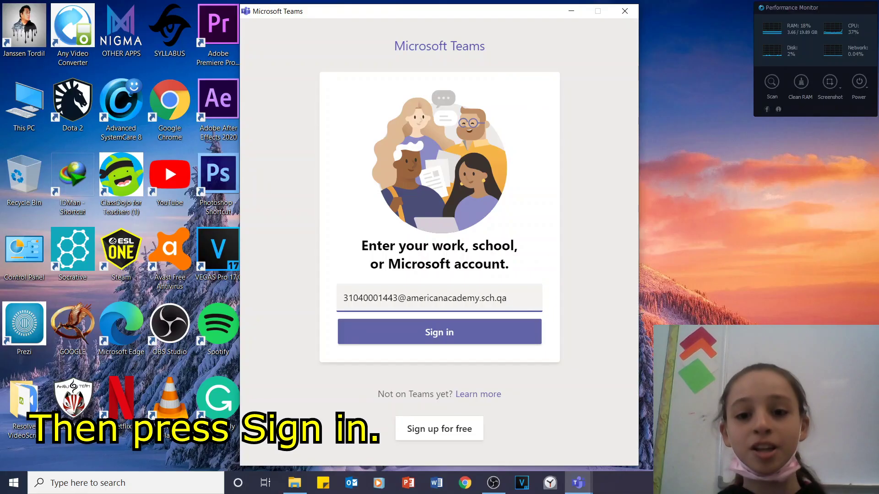
{"action": "left_click", "coordinate": [461, 338]}
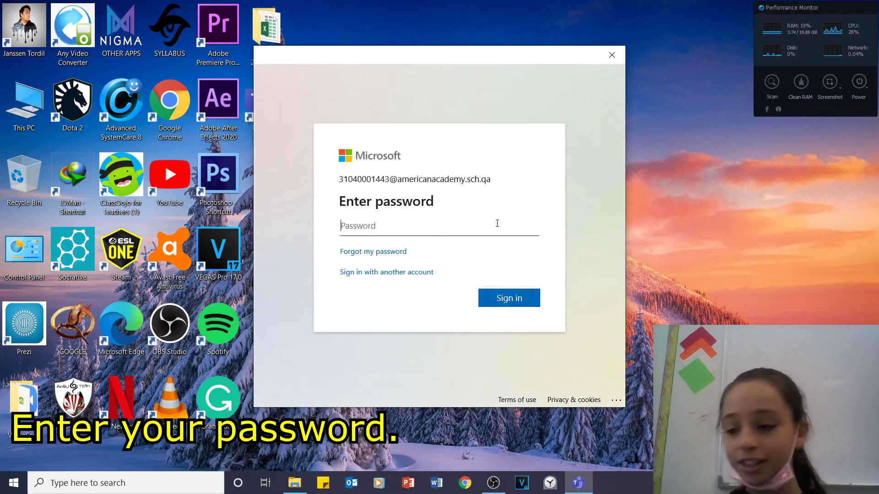
{"action": "type", "text": "•••••"}
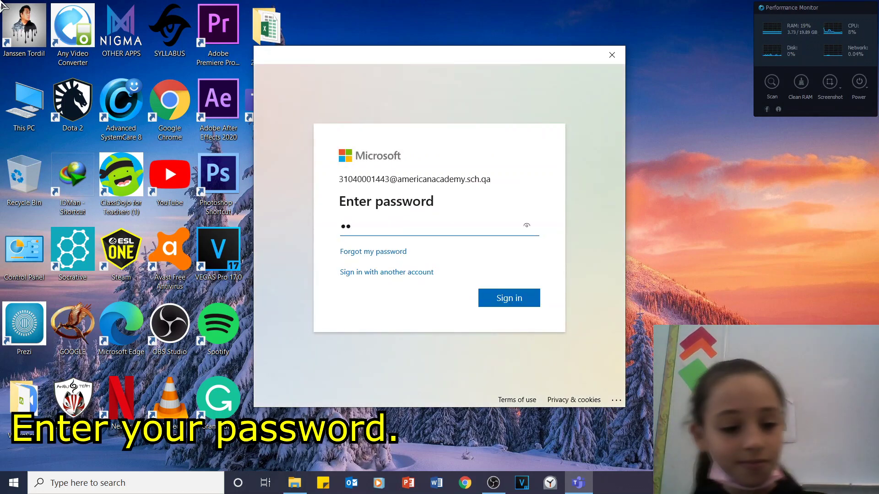
{"action": "type", "text": "•••"}
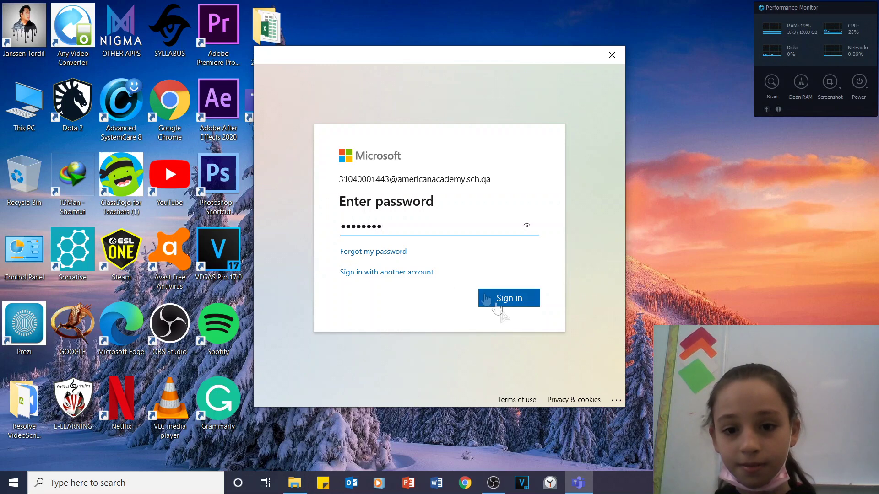
{"action": "left_click", "coordinate": [520, 299]}
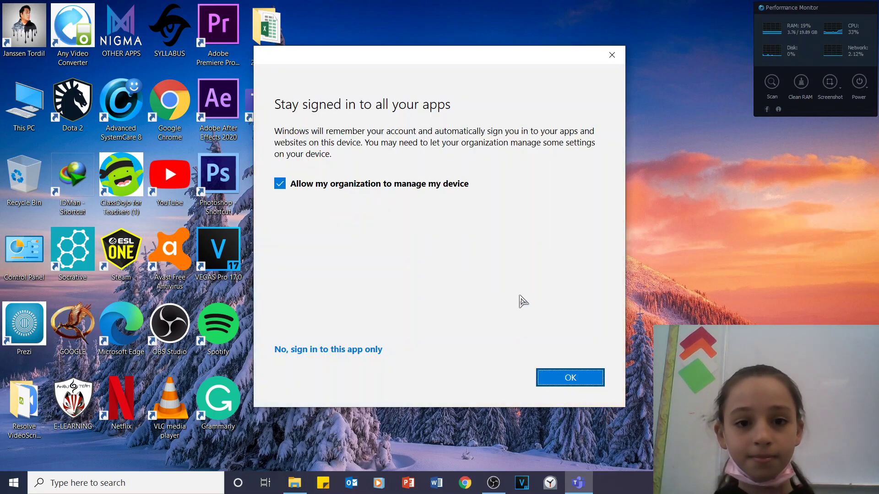
{"action": "left_click", "coordinate": [570, 378]}
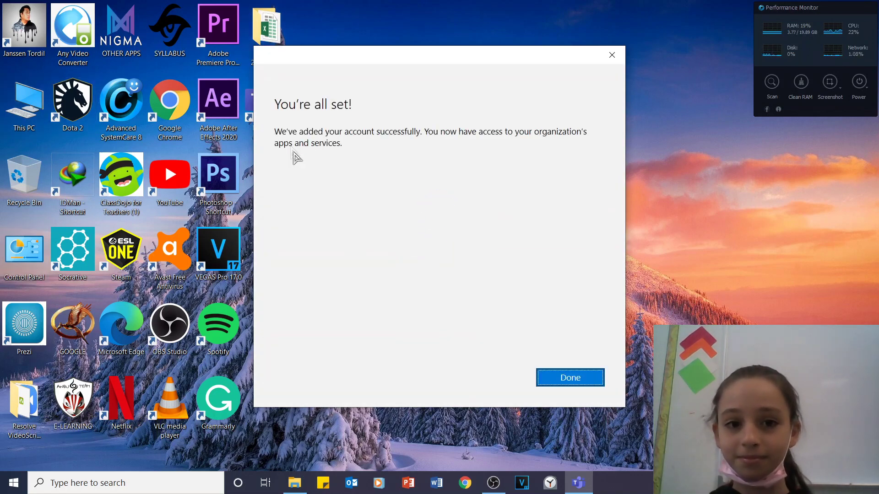
{"action": "left_click", "coordinate": [566, 383]}
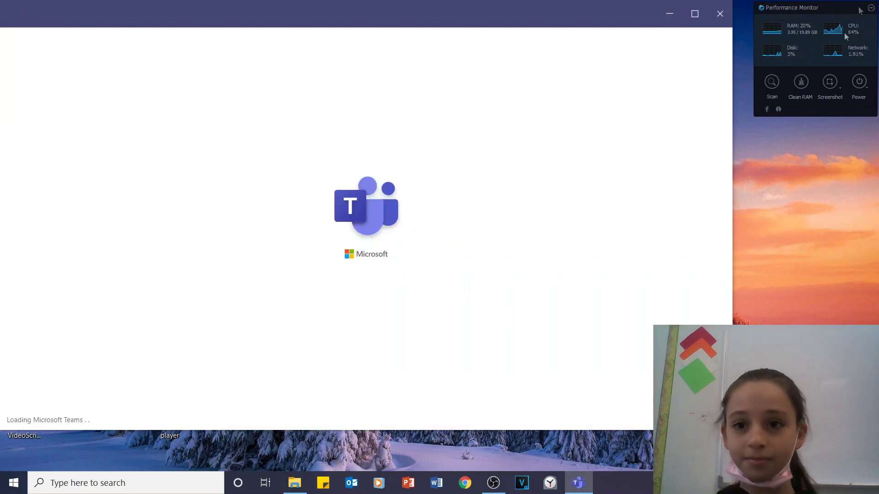
Maximize the Teams window and open the Alth_G5A team card.
{"action": "left_click", "coordinate": [692, 17]}
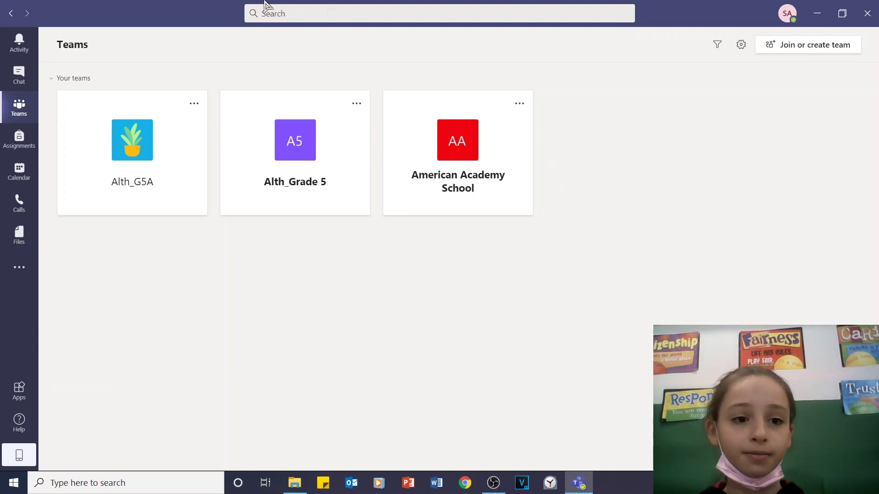
{"action": "left_click", "coordinate": [92, 153]}
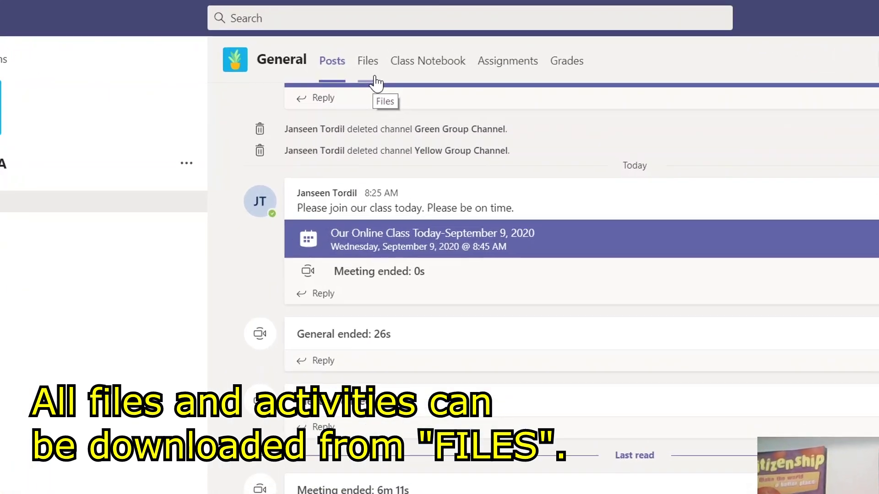
Browse the Alth_G5A Files and Assignments tabs, then go back to the General channel.
{"action": "left_click", "coordinate": [370, 60]}
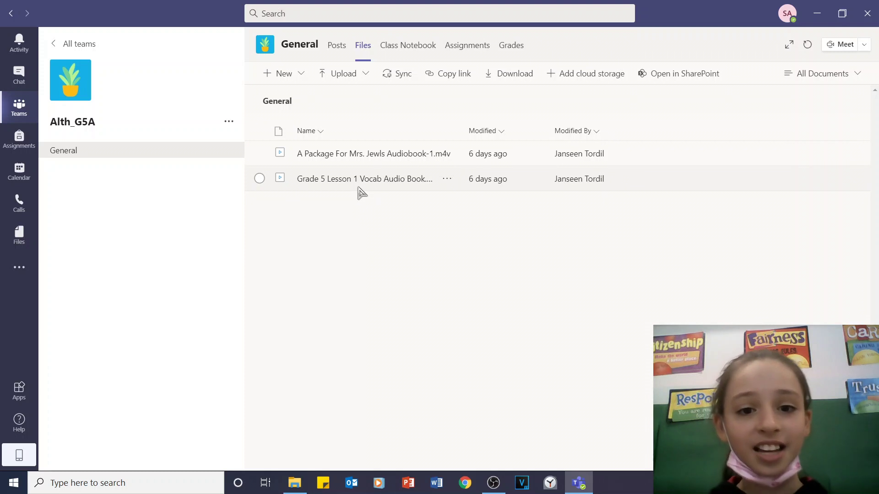
{"action": "left_click", "coordinate": [463, 54]}
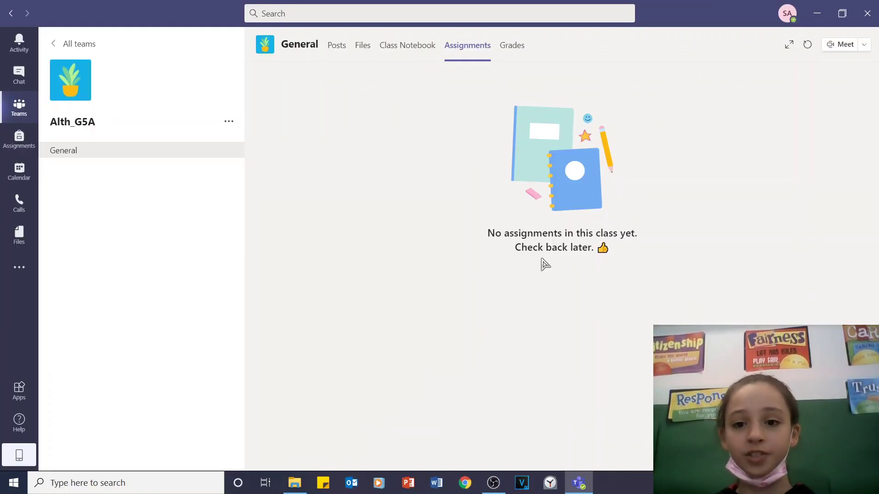
{"action": "left_click", "coordinate": [62, 153]}
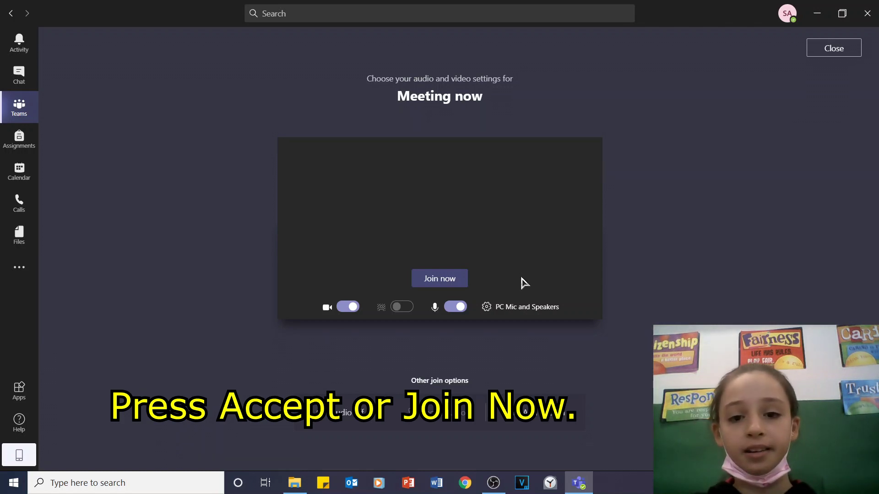
Join the General channel's Meeting now call with camera and microphone on.
{"action": "left_click", "coordinate": [439, 277]}
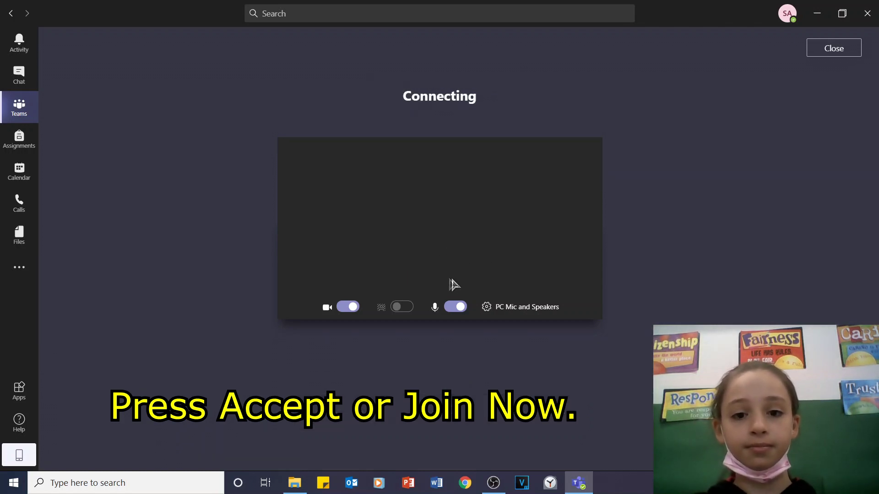